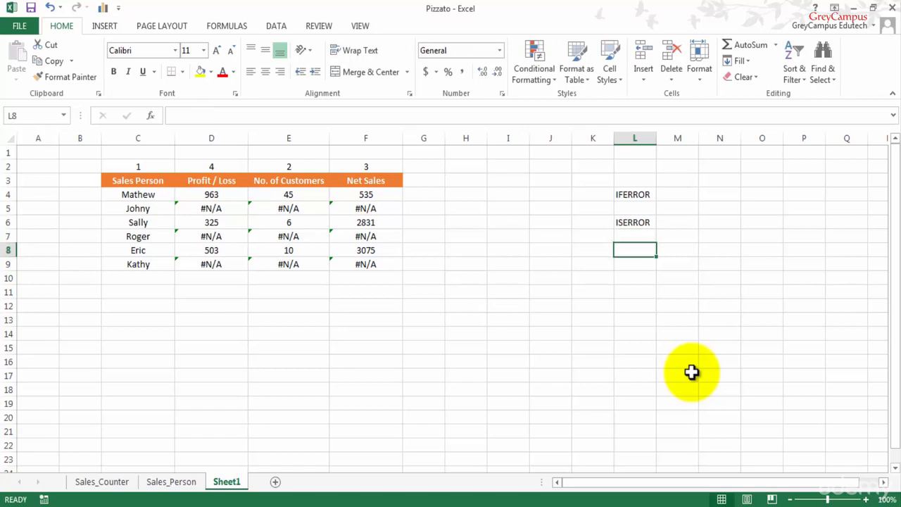
key("Up")
key("Up")
key("Up")
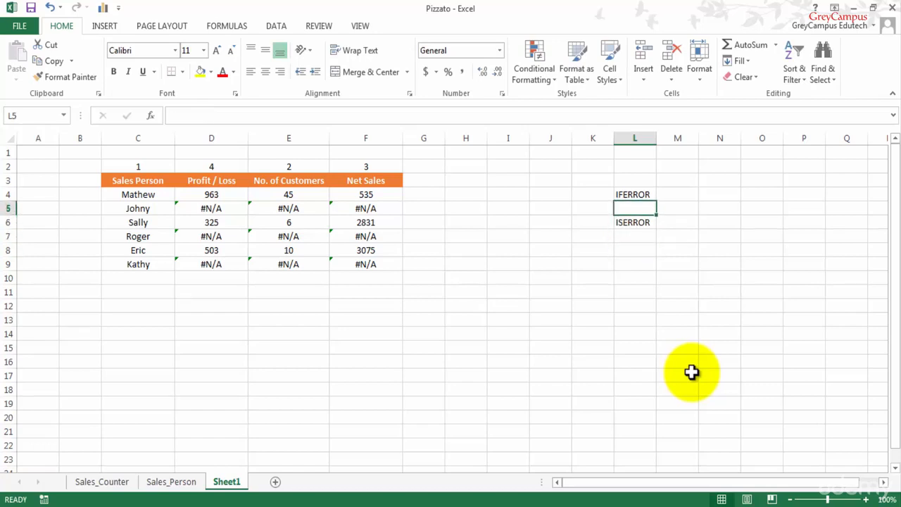
key("Down")
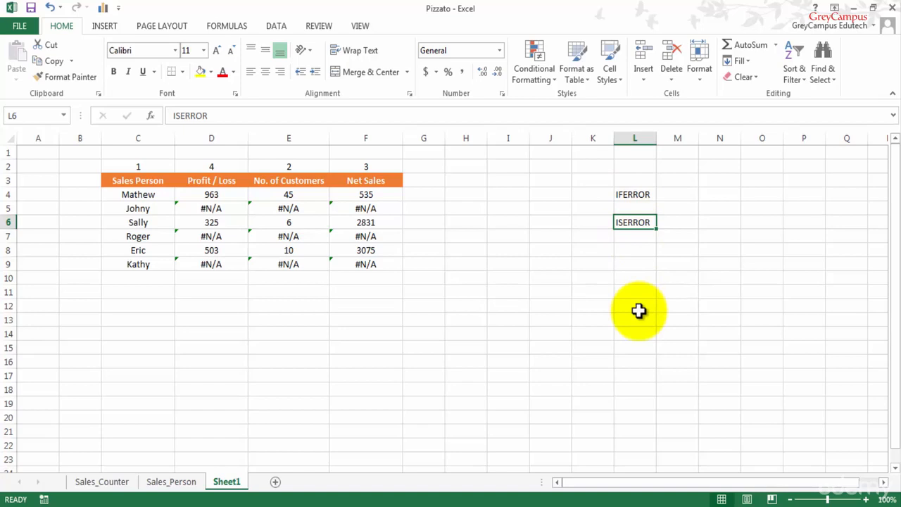
- Copy the VLOOKUP expression, without its equals sign, from the formula in cell D4
left_click(209, 200)
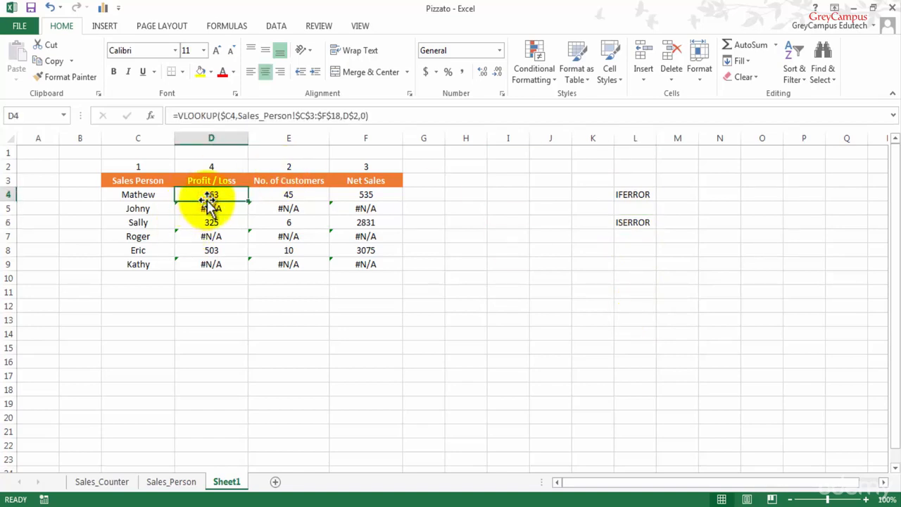
left_click(371, 115)
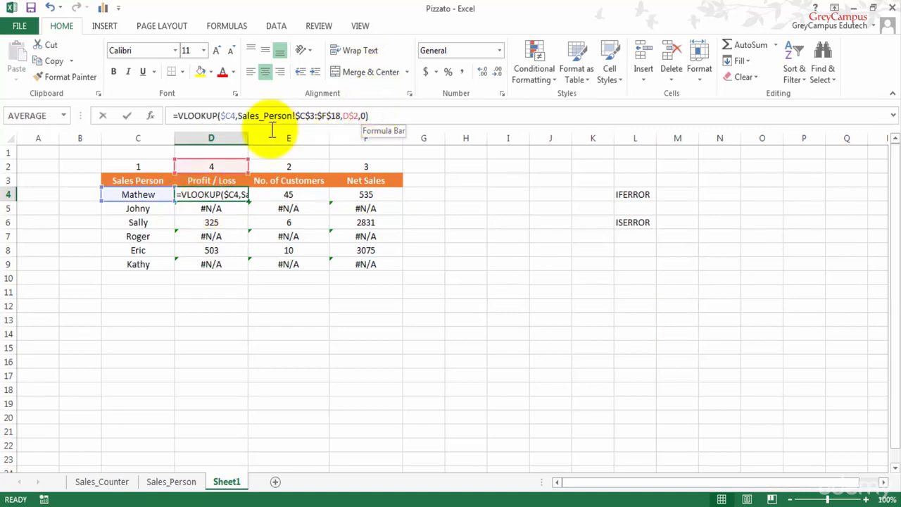
left_click(179, 117, "shift")
key("ctrl+c")
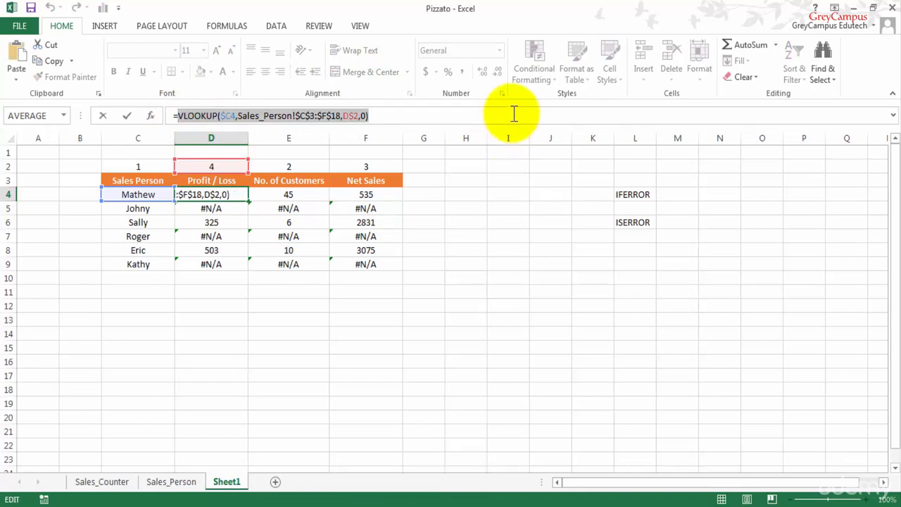
- Wrap the VLOOKUP in D4 in ISERROR as the logical test of an IF function
left_click(511, 114)
left_click(179, 116)
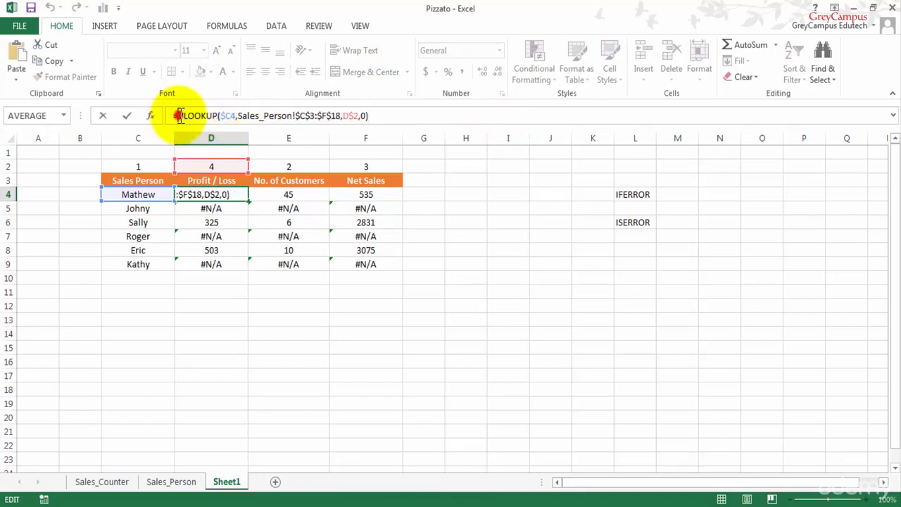
type("if")
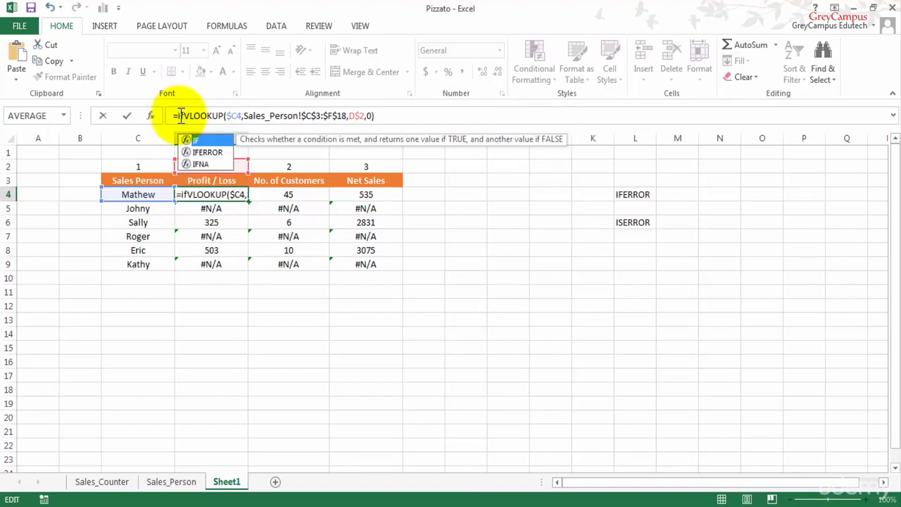
type("(")
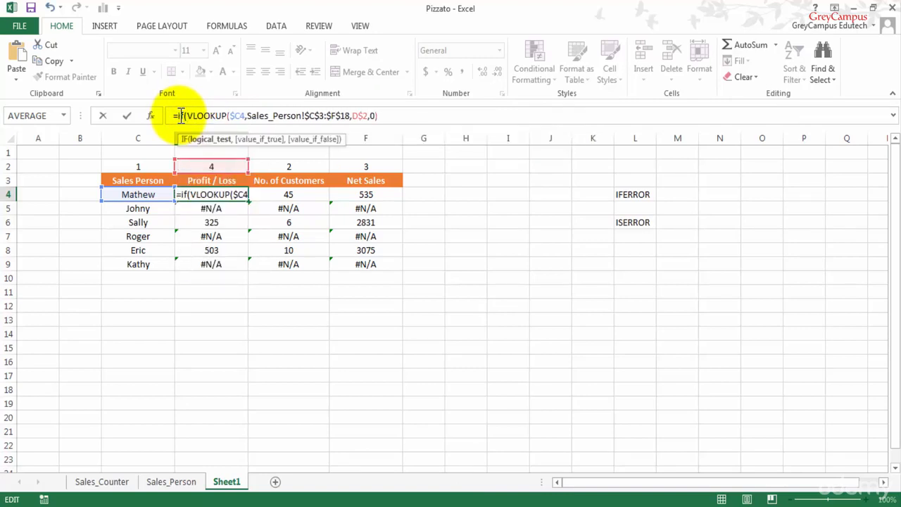
type("is")
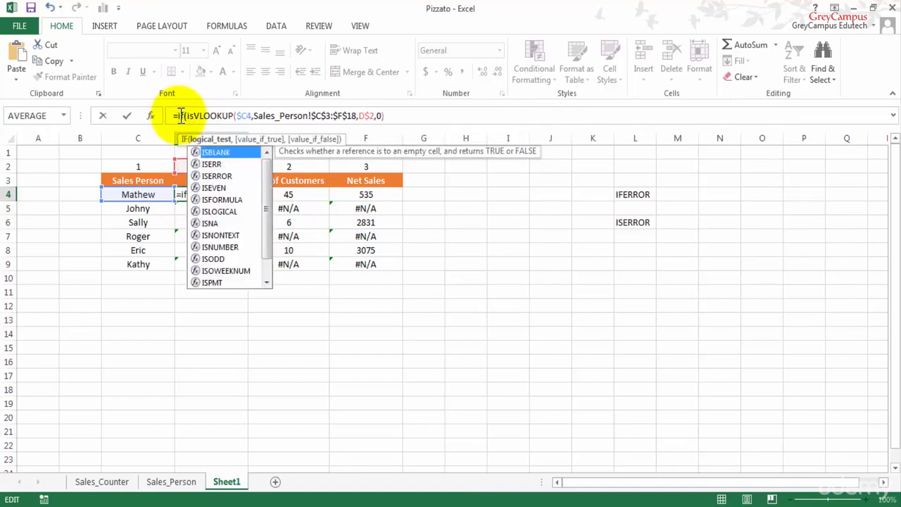
type("e")
key("Down")
key("Tab")
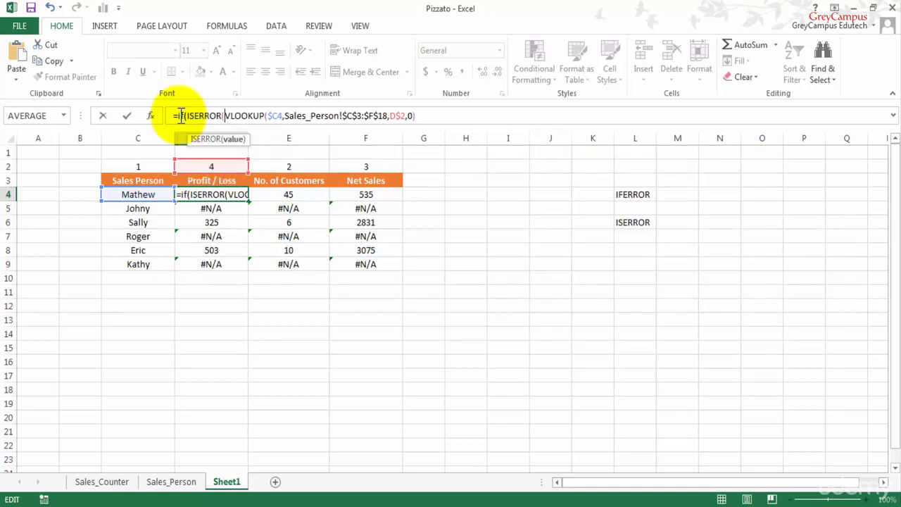
left_click(434, 116)
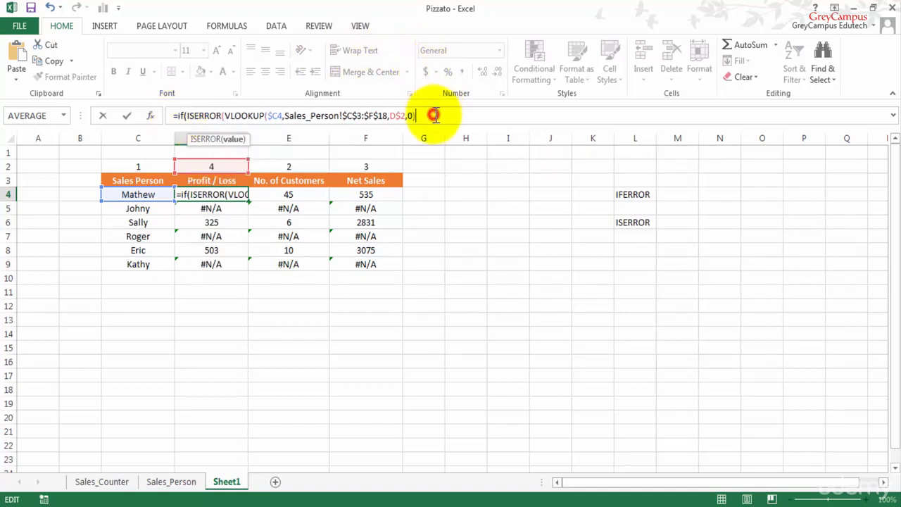
type(")")
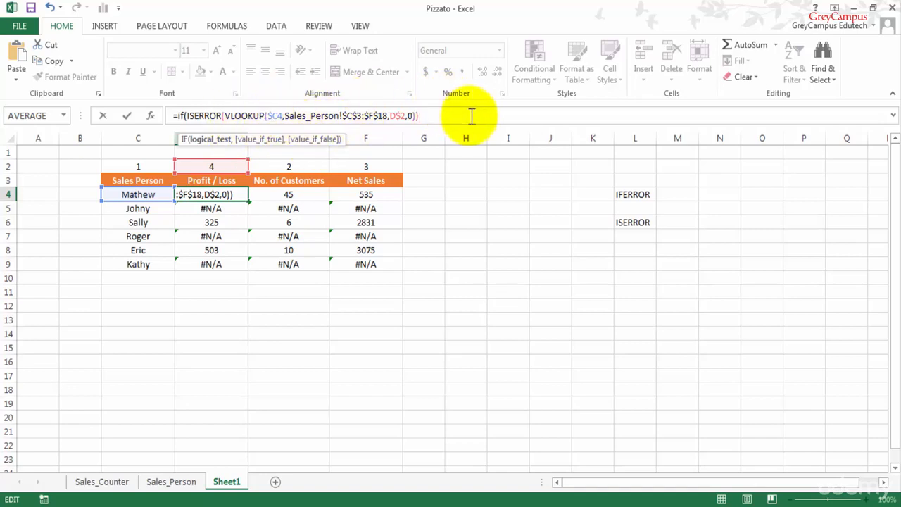
- Complete the IF formula in D4 with "" as the value if true and the copied VLOOKUP as the value if false
type(",\"\",")
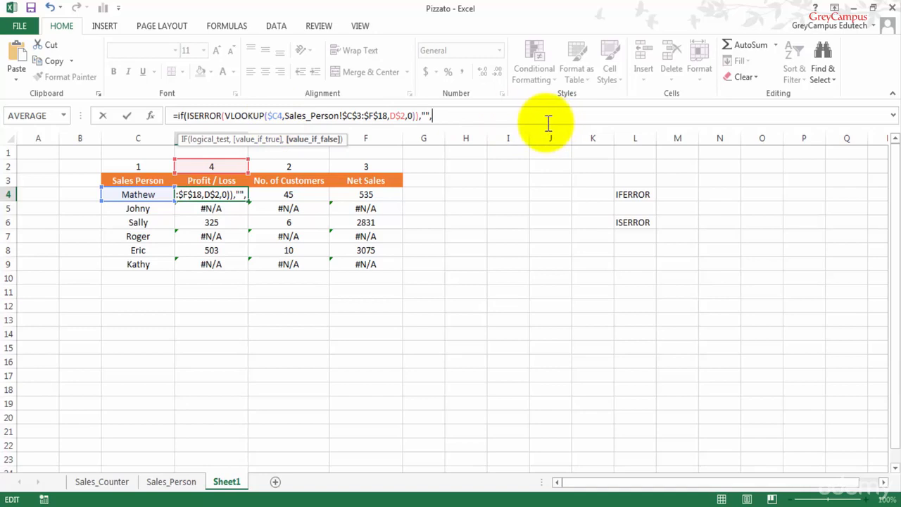
key("ctrl+v")
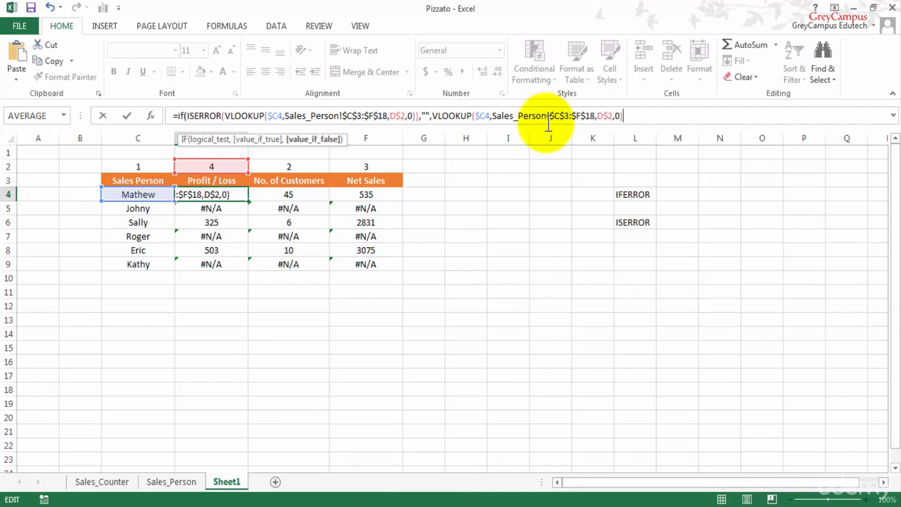
type(")")
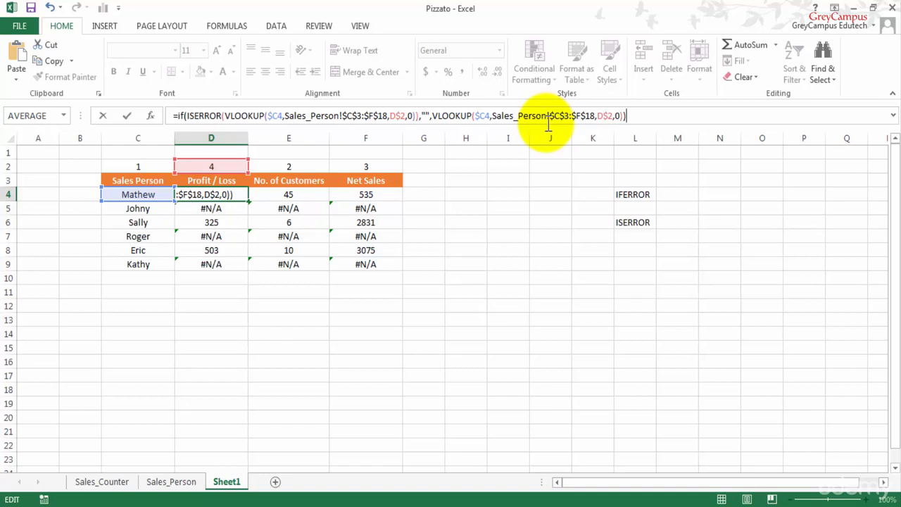
key("Return")
- Fill the D4 formula down the Profit / Loss column through D9
key("Up")
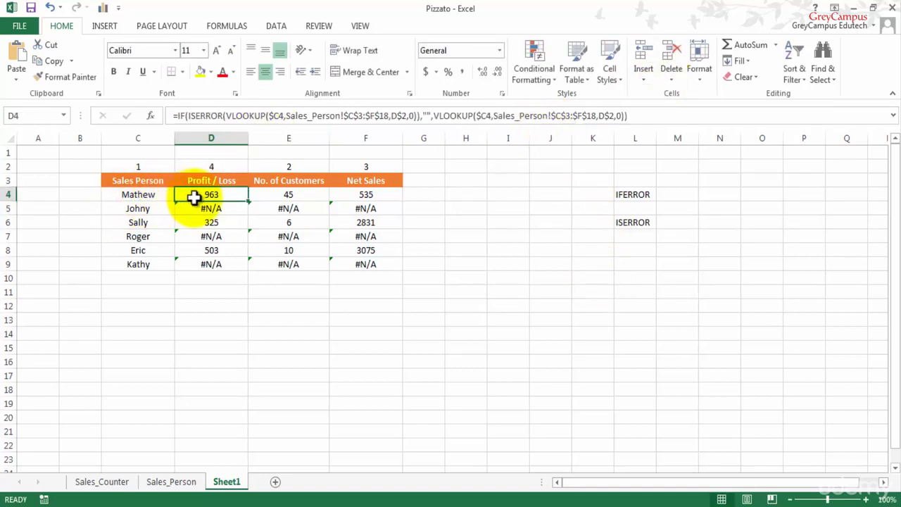
left_click(373, 263, "shift")
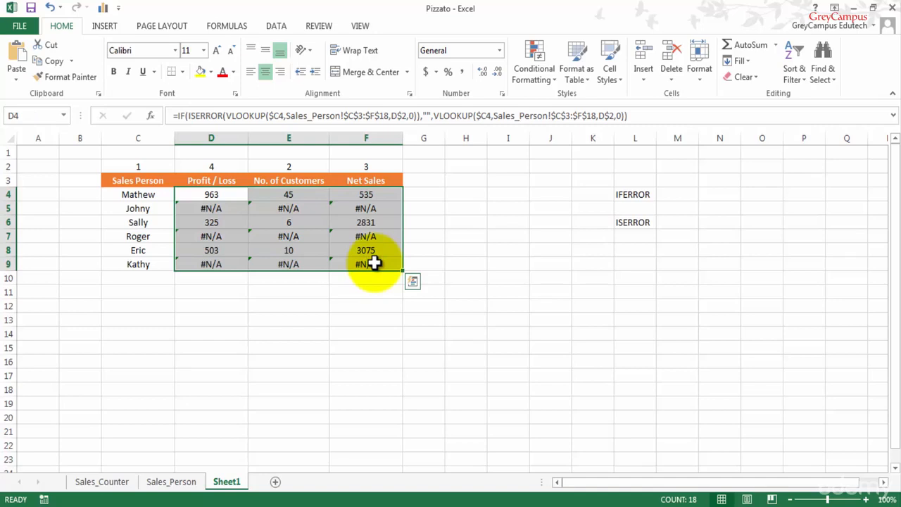
key("ctrl+d")
- Examine the filled IF and ISERROR formulas in the Profit / Loss cells D5 to D9
key("Down")
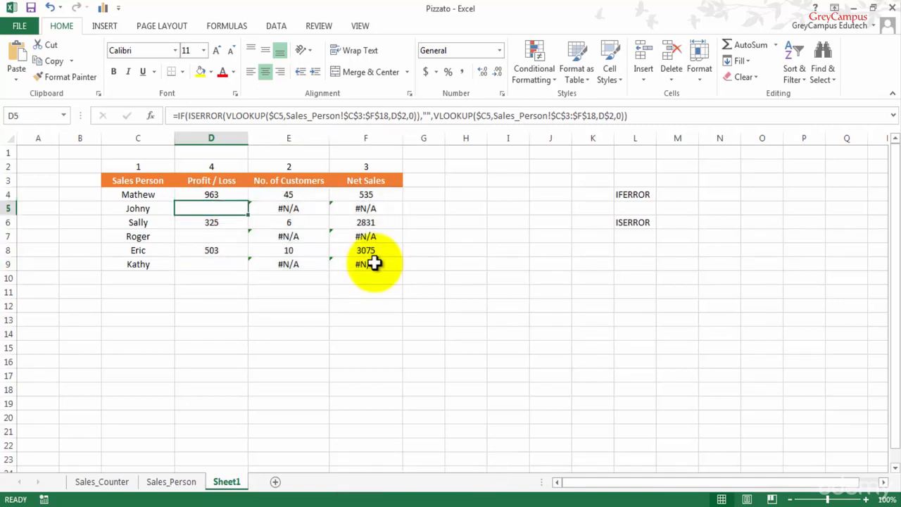
key("Down")
key("Down")
key("Down")
key("Down")
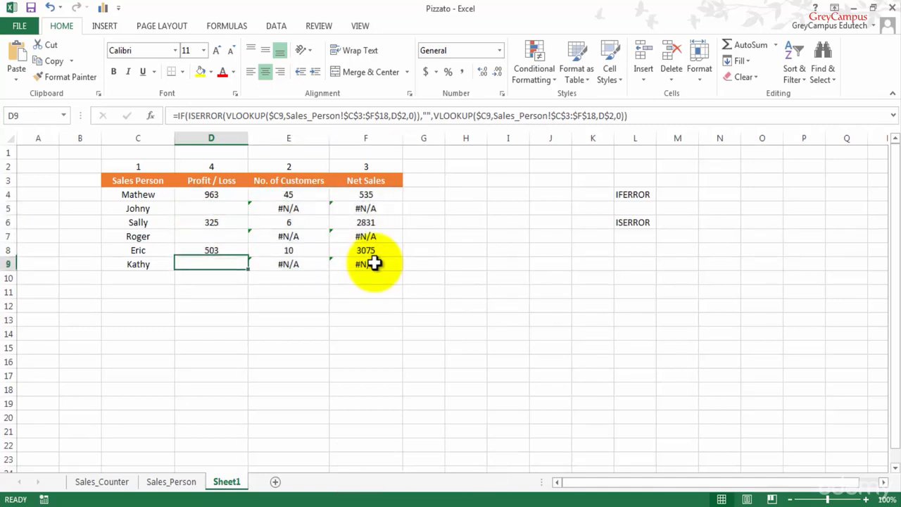
key("Up")
key("Up")
key("Up")
key("Up")
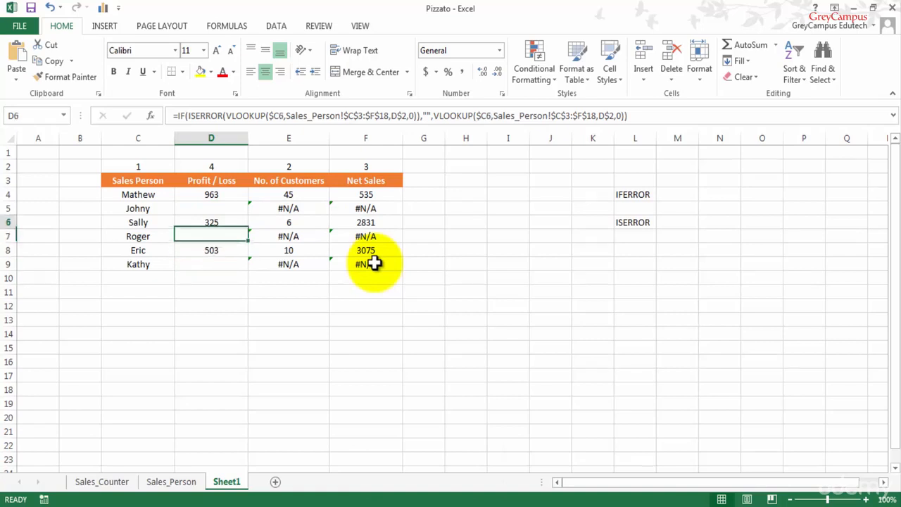
key("Down")
key("Down")
key("Up")
key("Up")
key("Up")
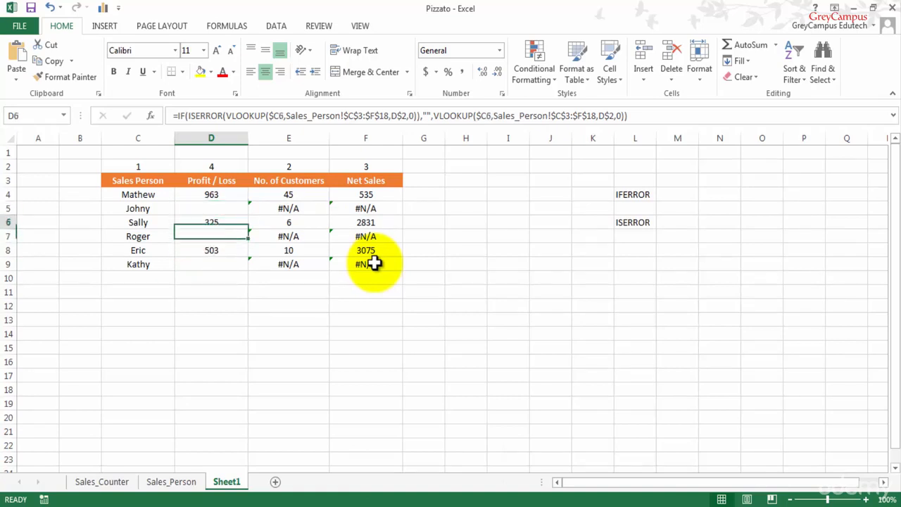
key("Down")
key("Down")
key("Down")
key("Down")
key("Down")
key("Down")
key("Up")
key("Up")
key("Up")
key("Up")
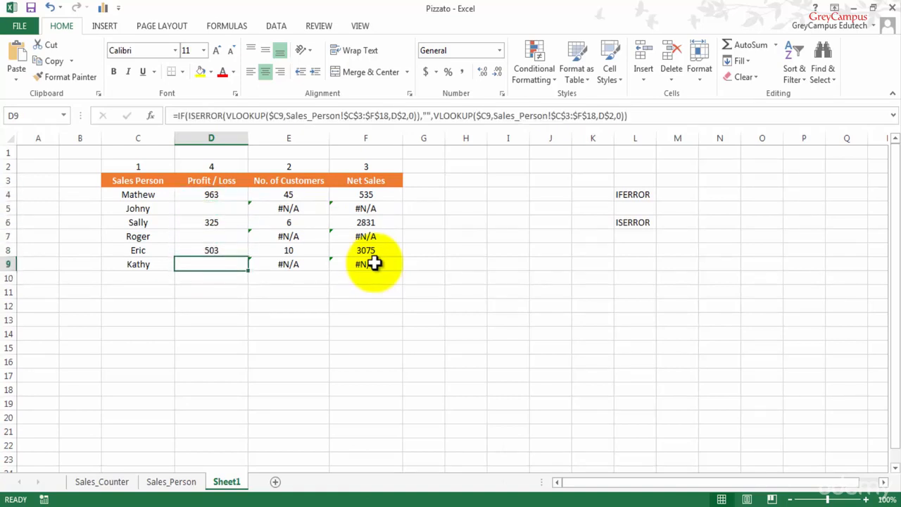
key("Up")
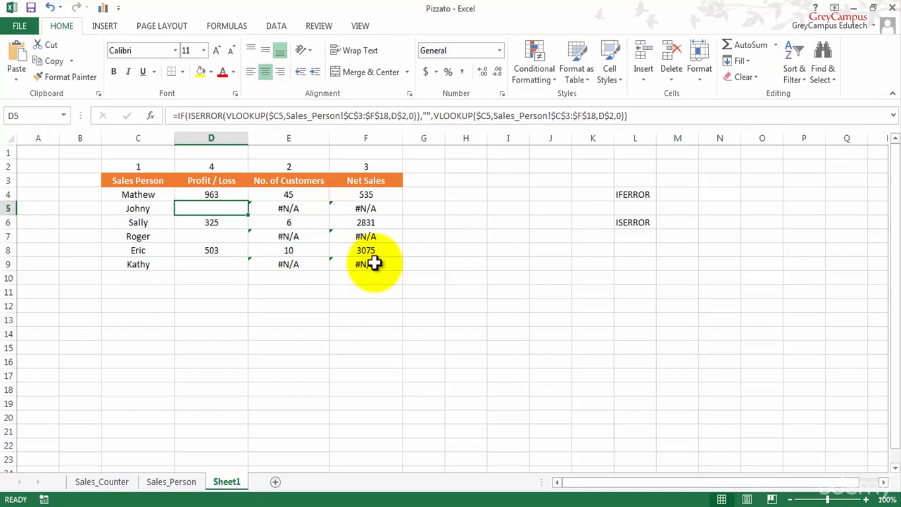
- Wrap the VLOOKUP in E4 in an IFERROR function with "" as the value if error
left_click(291, 198)
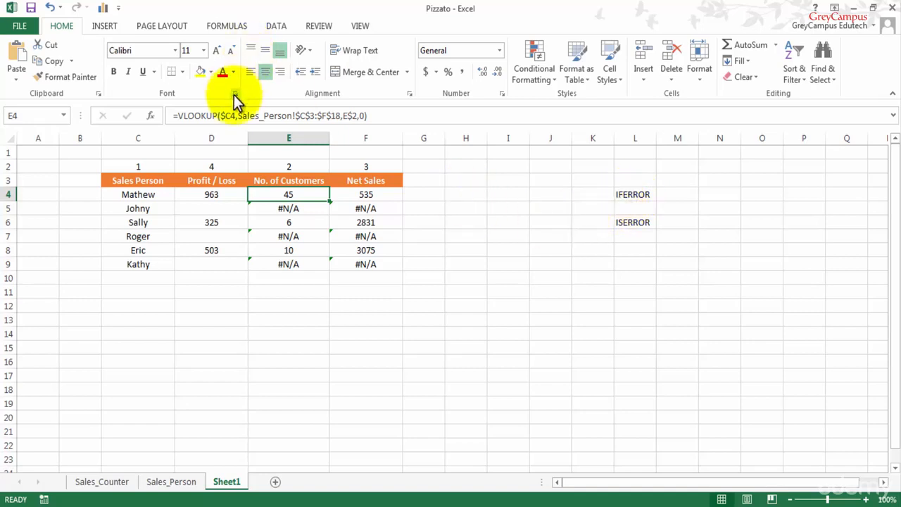
left_click(180, 116)
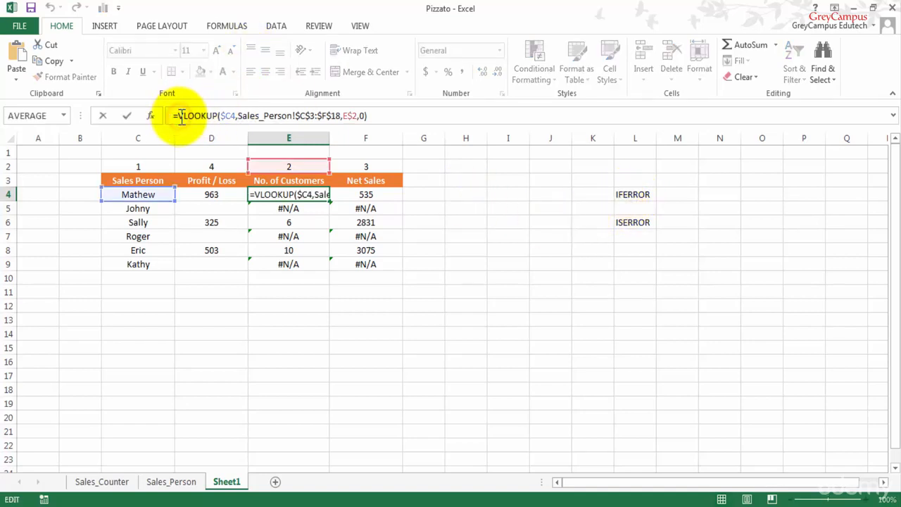
type("if")
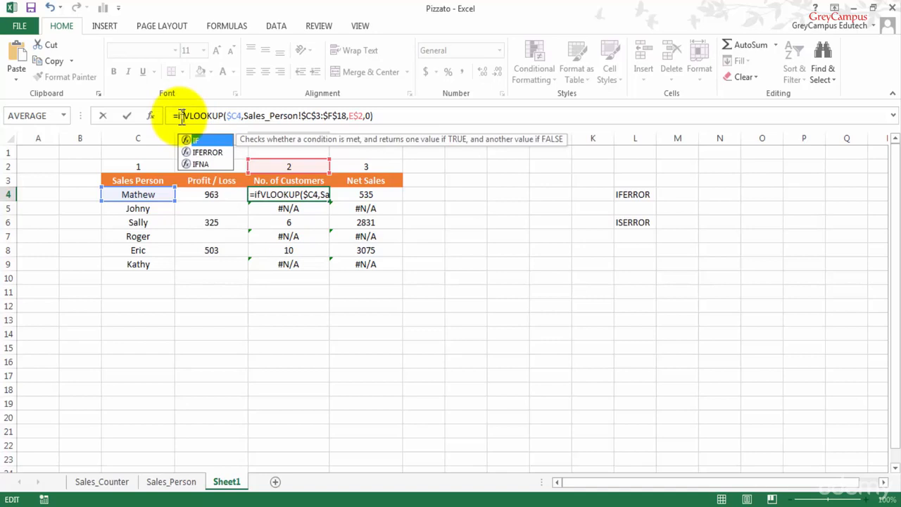
key("Down")
key("Tab")
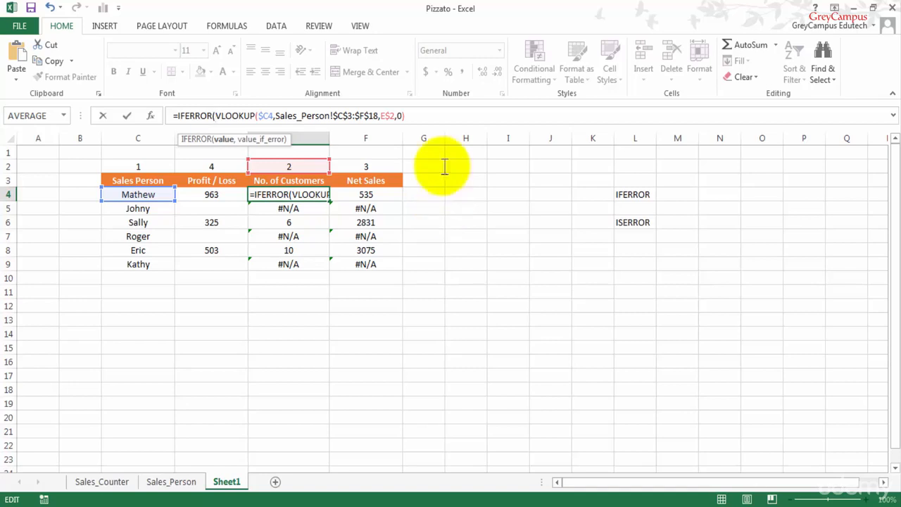
left_click(435, 115)
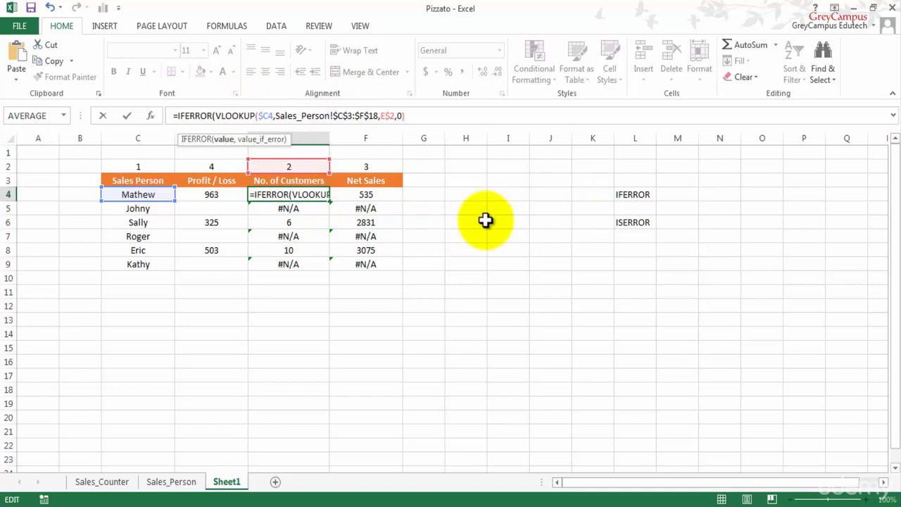
type(",")
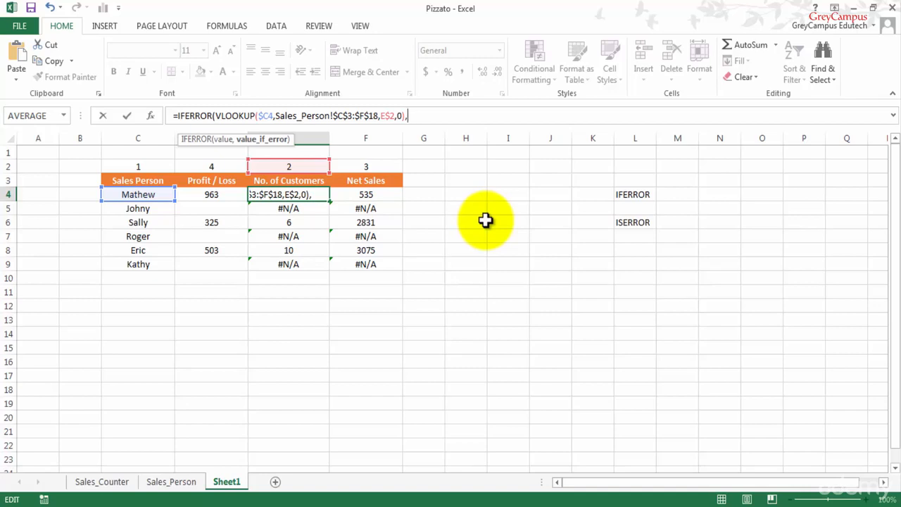
type("\"\")")
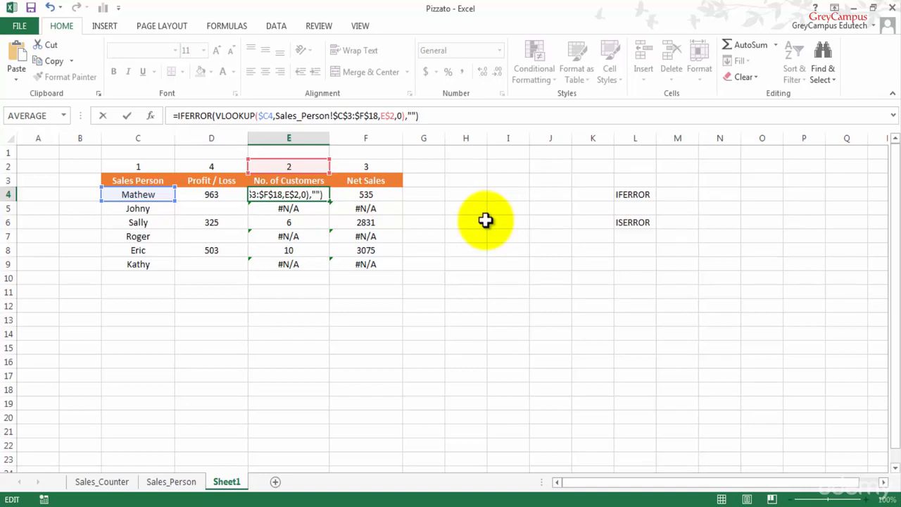
key("Return")
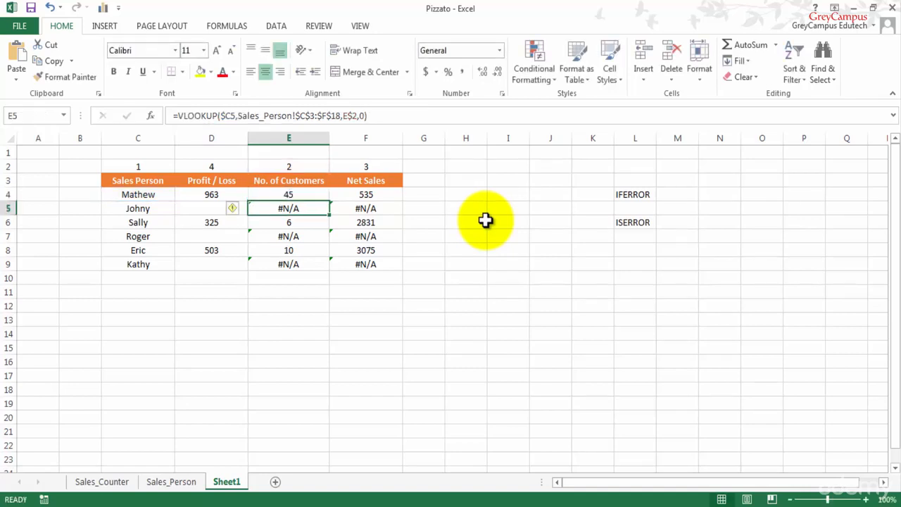
- Fill the E4 IFERROR formula down the No. of Customers column through E9
key("Up")
key("shift+Down")
key("shift+Down")
key("shift+Down")
key("shift+Down")
key("shift+Down")
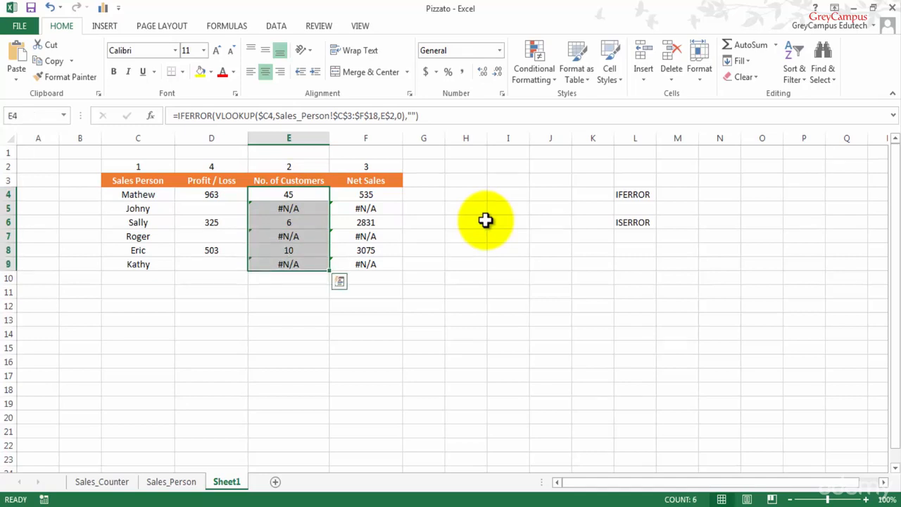
key("ctrl+d")
- Compare the IF and ISERROR formula in D4 with the IFERROR formula in E4
key("Right")
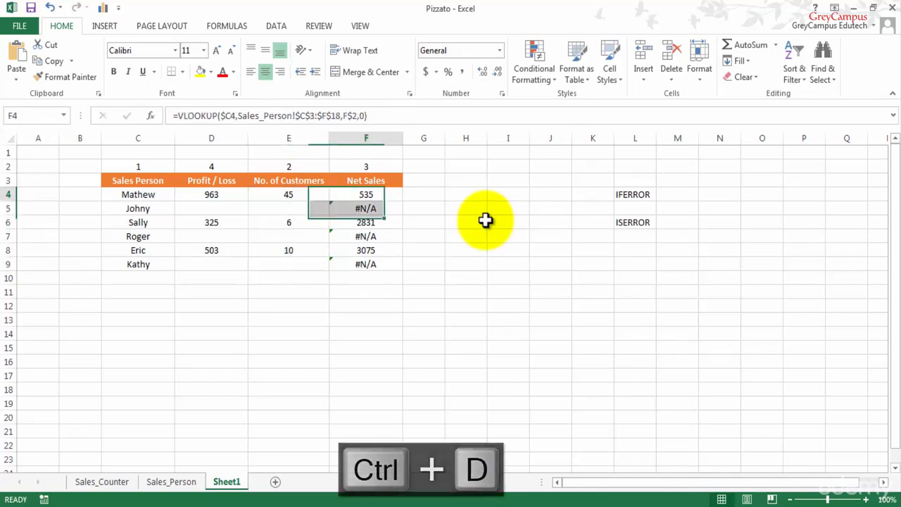
key("Left")
key("Left")
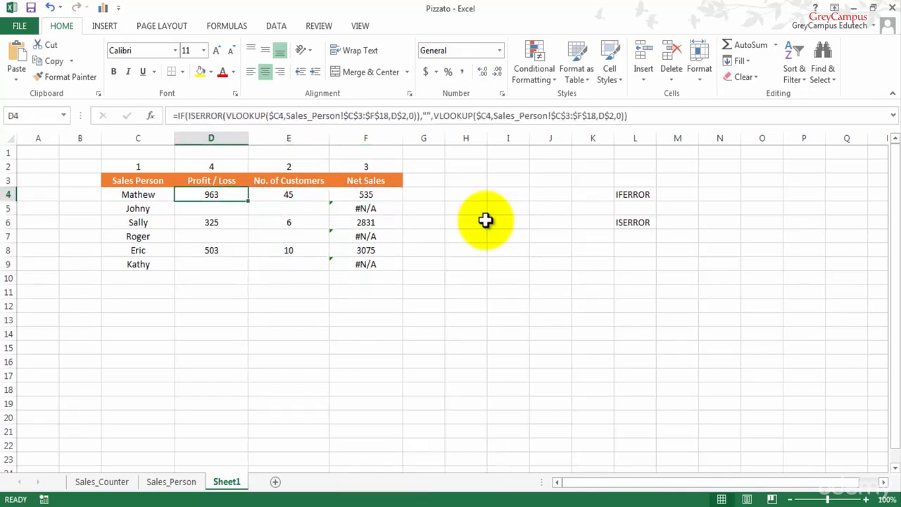
key("Right")
key("Left")
key("Right")
key("Left")
key("Right")
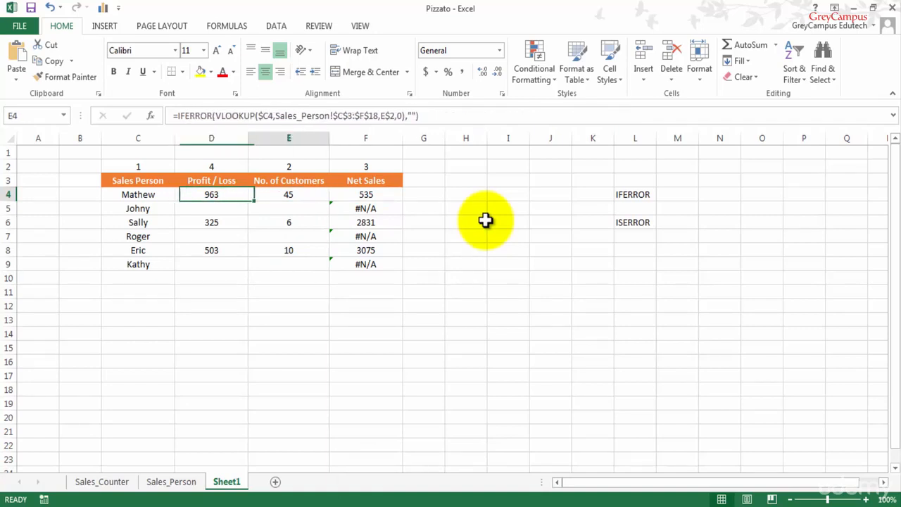
- Review how the row 4 formulas differ across the Profit / Loss, No. of Customers and Net Sales columns
key("Left")
key("Right")
key("Left")
key("Right")
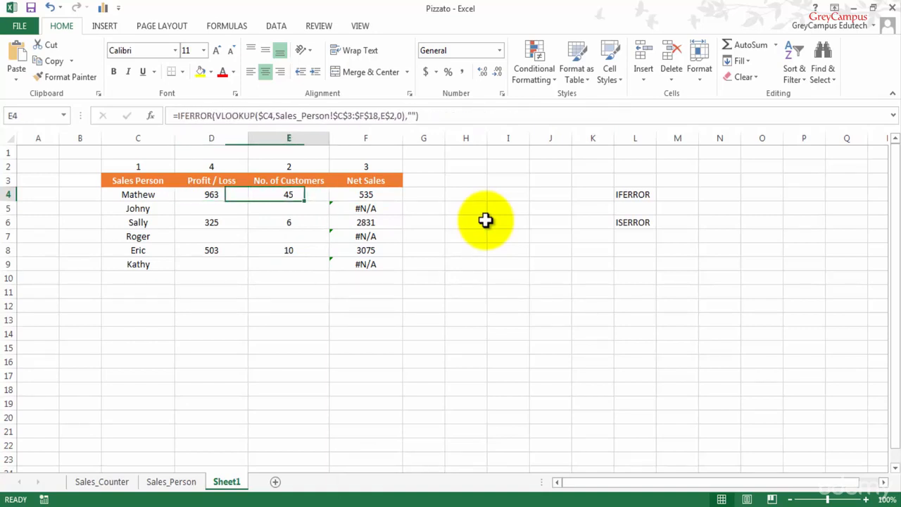
key("Left")
key("Right")
key("Left")
key("Right")
key("Right")
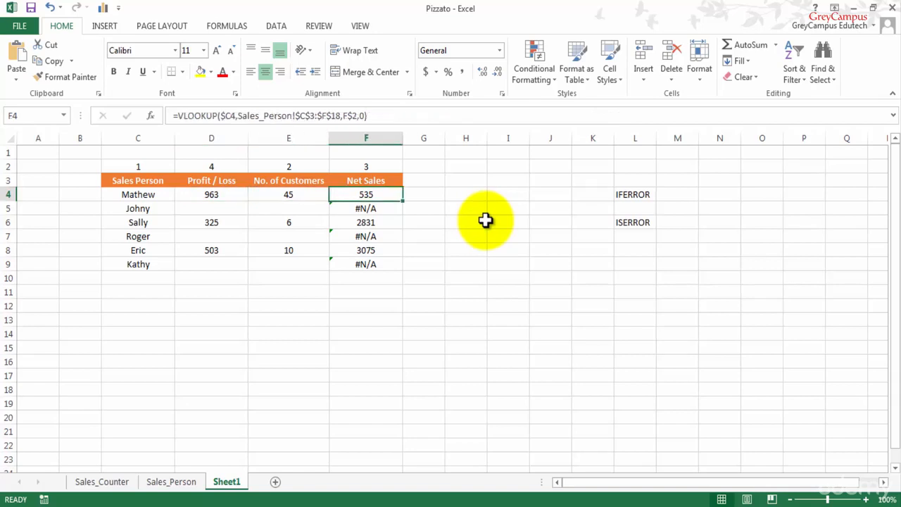
- Fill the IFERROR formulas from E4:E9 right into the Net Sales cells F4:F9
key("Left")
key("shift+Right")
key("shift+Down")
key("shift+Down")
key("shift+Down")
key("shift+Down")
key("shift+Down")
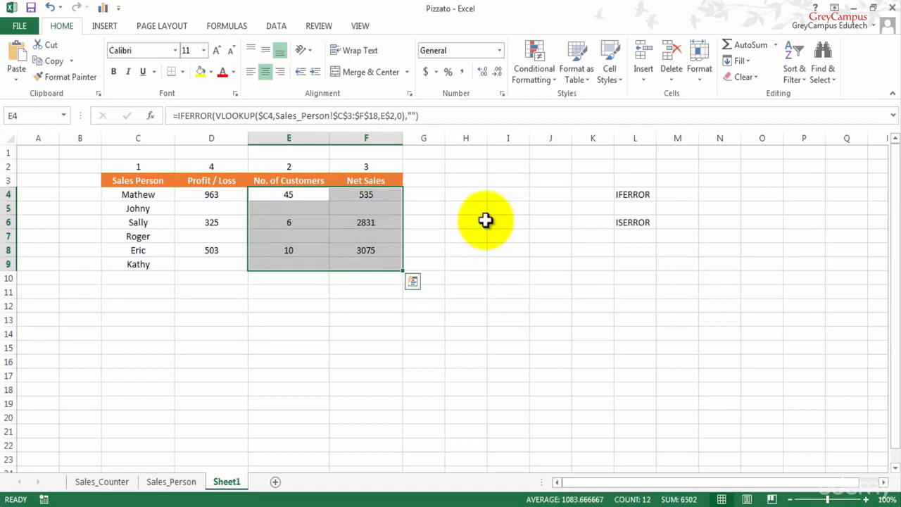
key("ctrl+r")
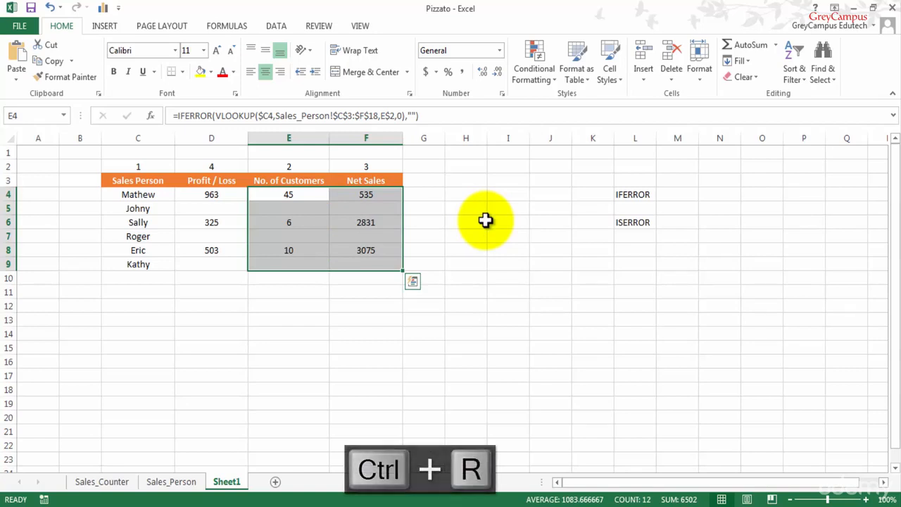
- Fill the row 9 formulas of Profit / Loss, No. of Customers and Net Sales down through row 18
key("Down")
key("Down")
key("Down")
key("Down")
key("Down")
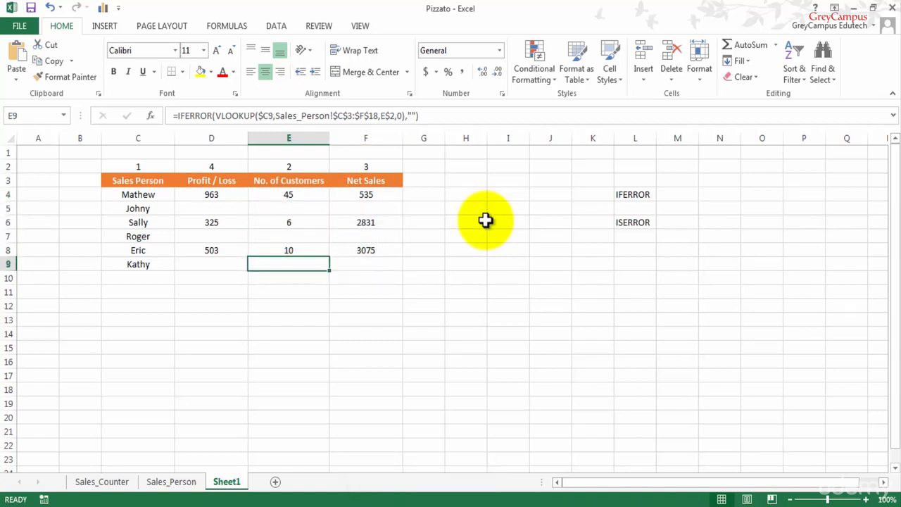
key("Left")
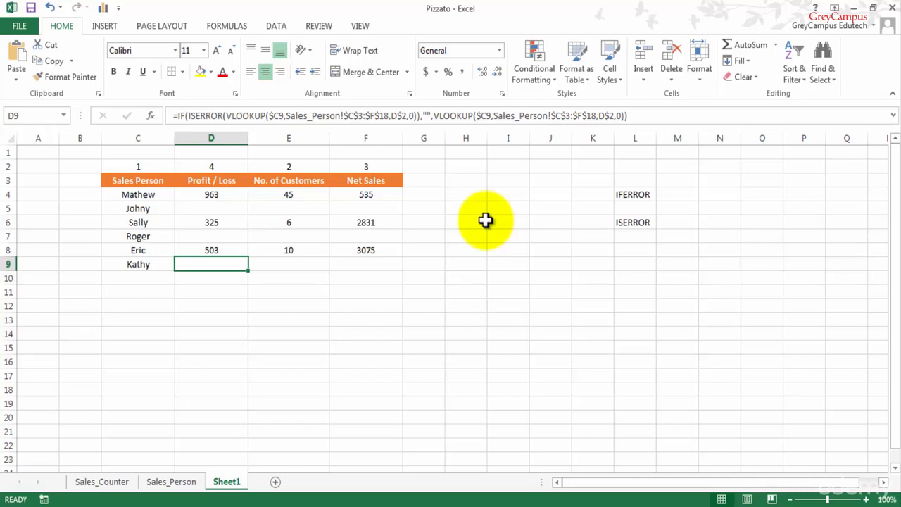
key("shift+Right")
key("shift+Right")
key("shift+Down")
key("shift+Down")
key("shift+Down")
key("shift+Down")
key("shift+Down")
key("shift+Down")
key("shift+Down")
key("shift+Down")
key("shift+Down")
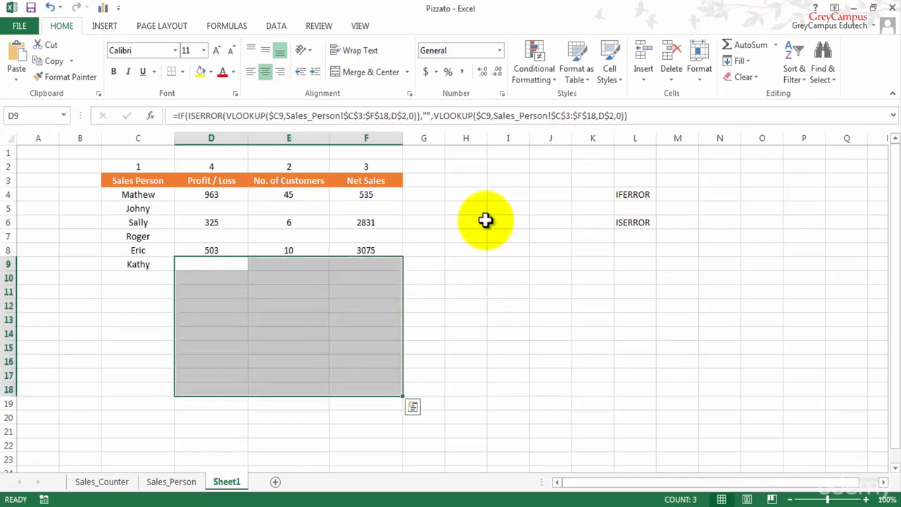
key("ctrl+d")
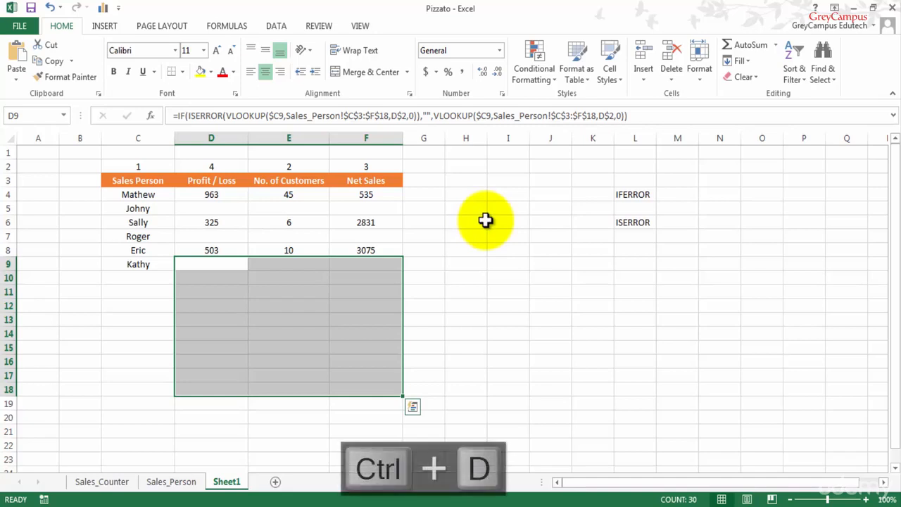
- Examine the filled formulas in the Profit / Loss column from D10 down to D18
key("Down")
key("Down")
key("Down")
key("Down")
key("Down")
key("Down")
key("Down")
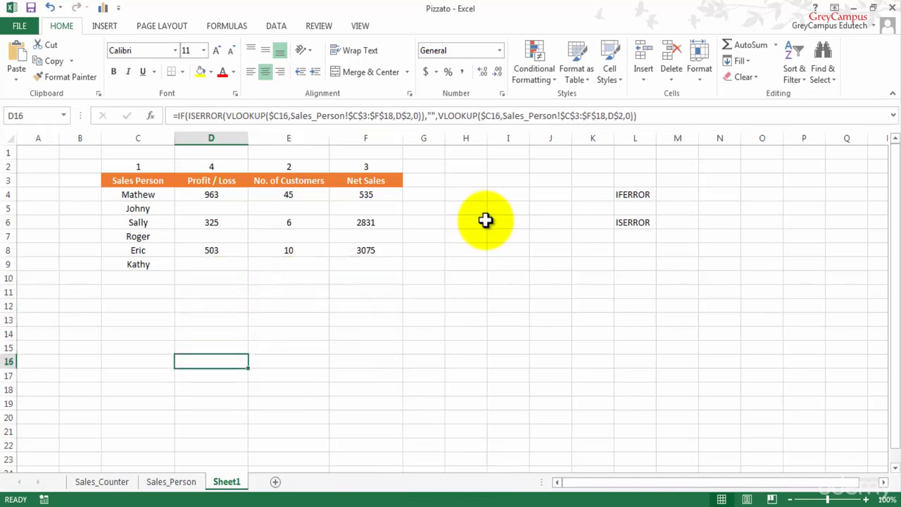
key("Down")
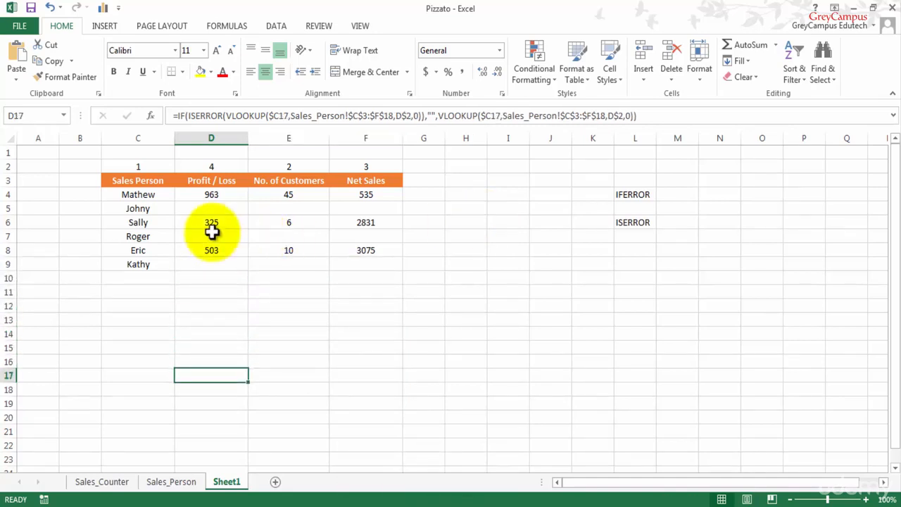
key("Down")
key("Down")
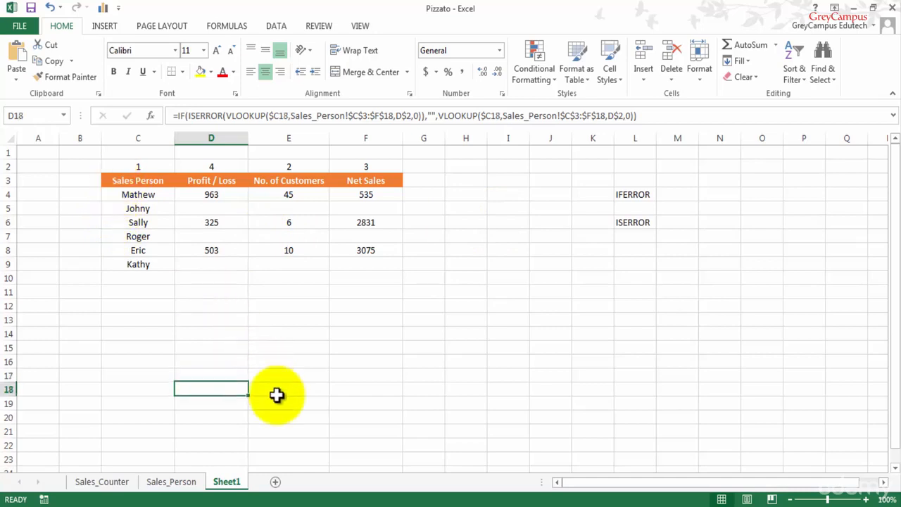
- Apply All Borders to the sales table range C3:F18
key("Up")
key("Right")
key("Right")
key("Right")
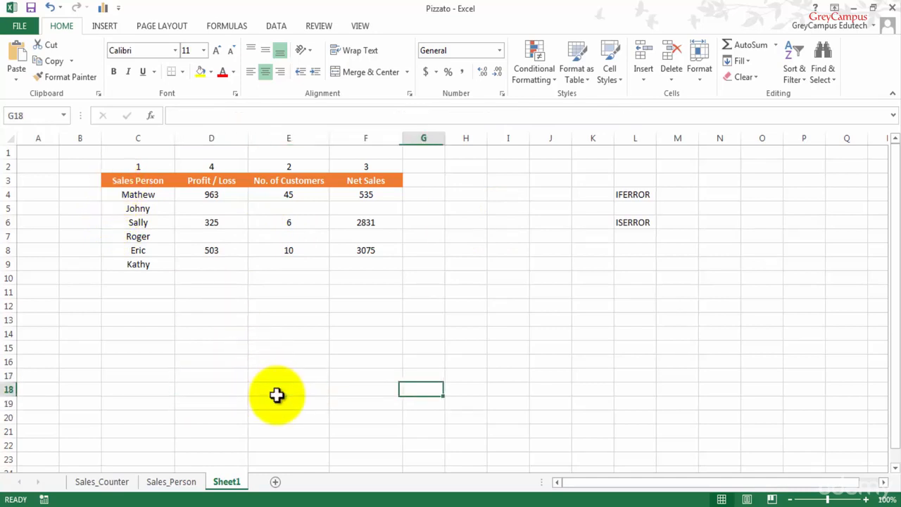
key("Left")
key("shift+Left")
key("shift+Left")
key("shift+Left")
key("shift+Up")
key("shift+Up")
key("shift+Up")
key("shift+Up")
key("shift+Up")
key("shift+Up")
key("shift+Up")
key("shift+Up")
key("shift+Up")
key("shift+Up")
key("shift+Up")
key("shift+Up")
key("shift+Up")
key("shift+Up")
key("shift+Up")
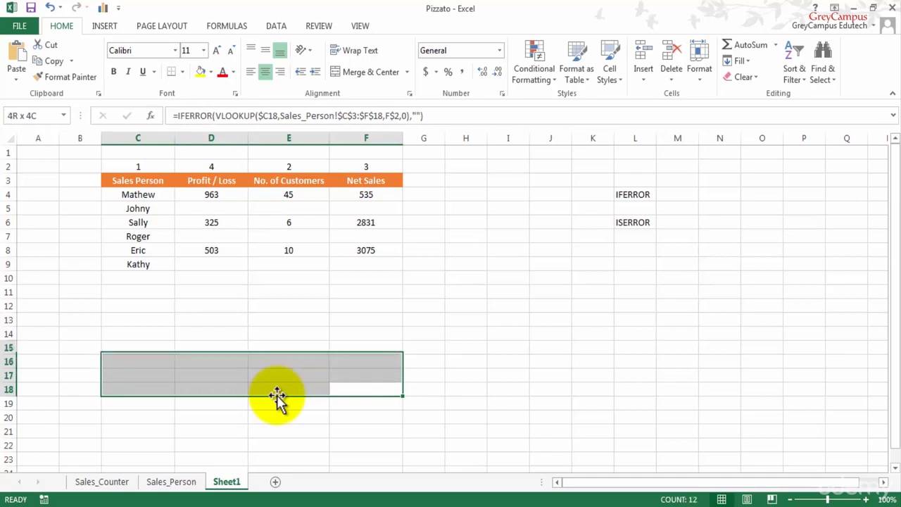
left_click(182, 71)
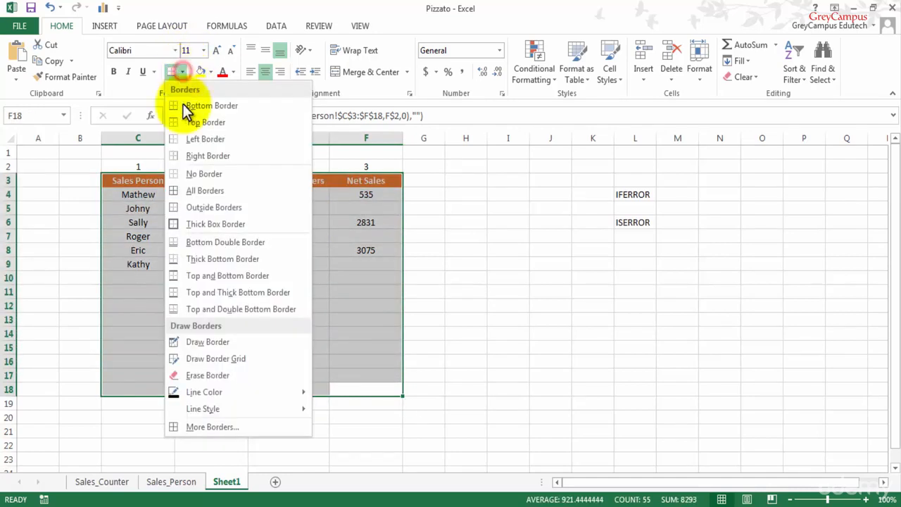
left_click(178, 192)
- Enter a sales person's name listed in the Sales_Person sheet in C10 and an unlisted person's name in C11
left_click(152, 283)
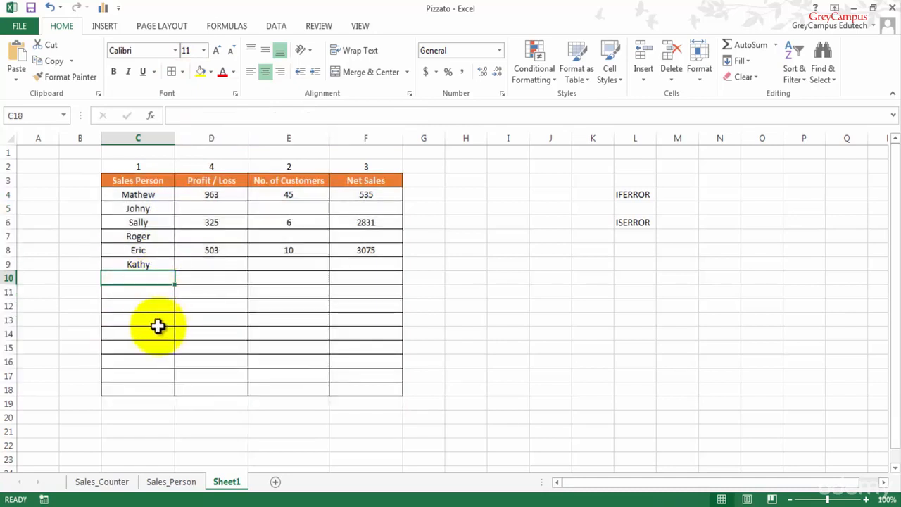
left_click(156, 319)
key("Up")
key("Up")
key("Up")
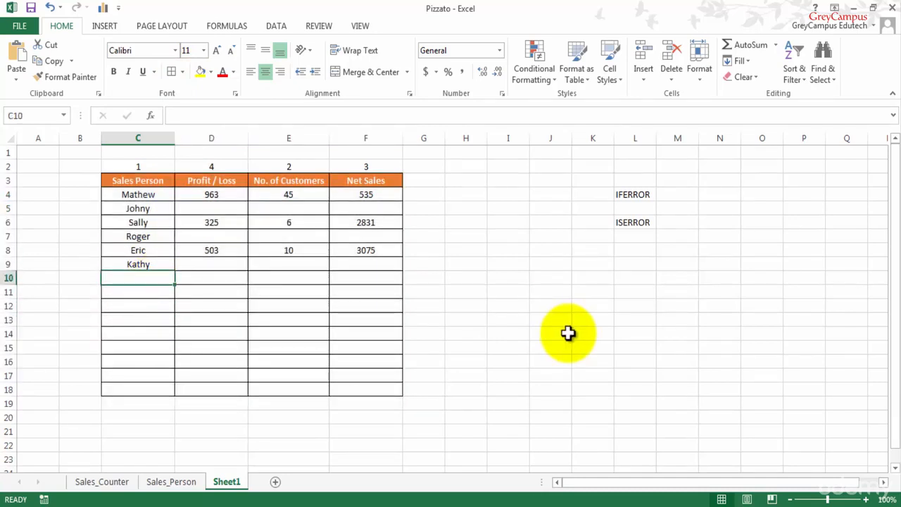
type("Jonathan")
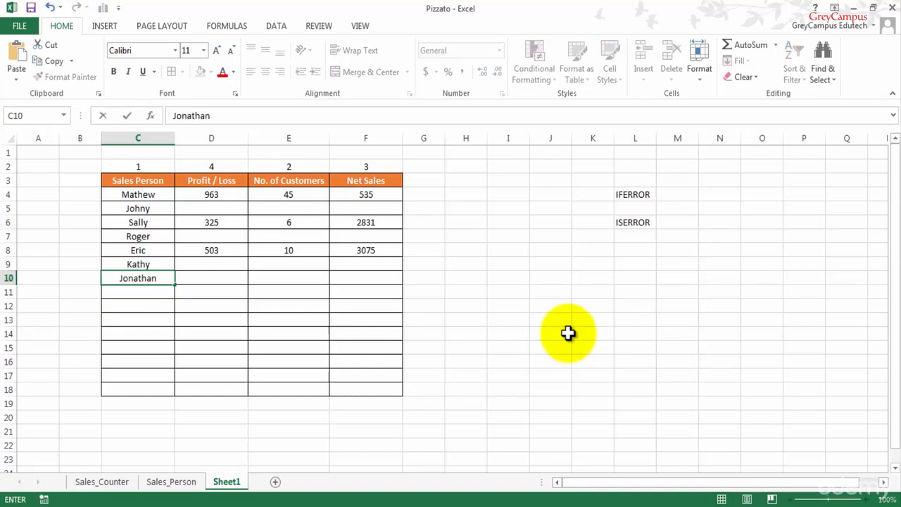
key("Return")
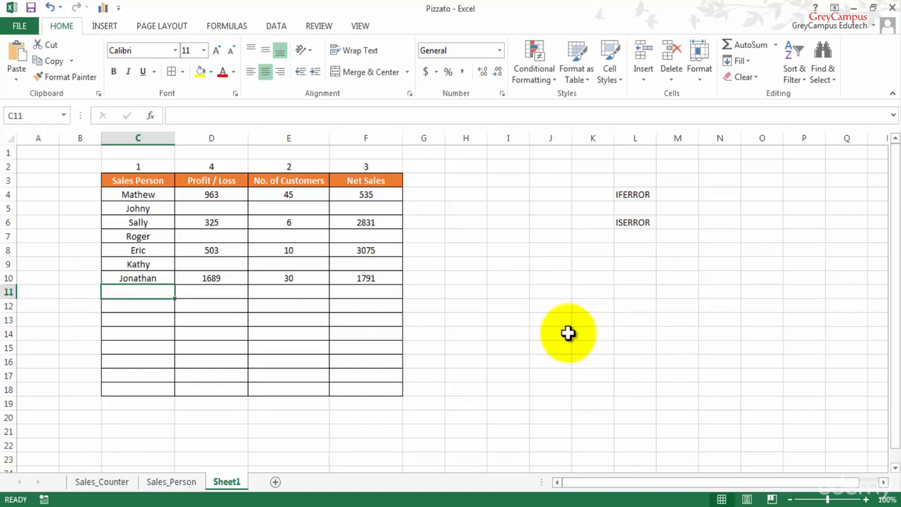
type("Tim")
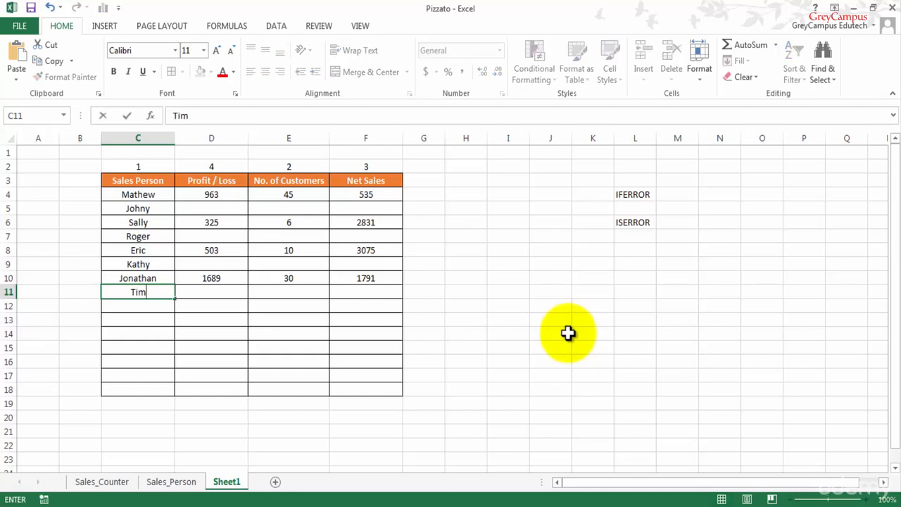
key("Return")
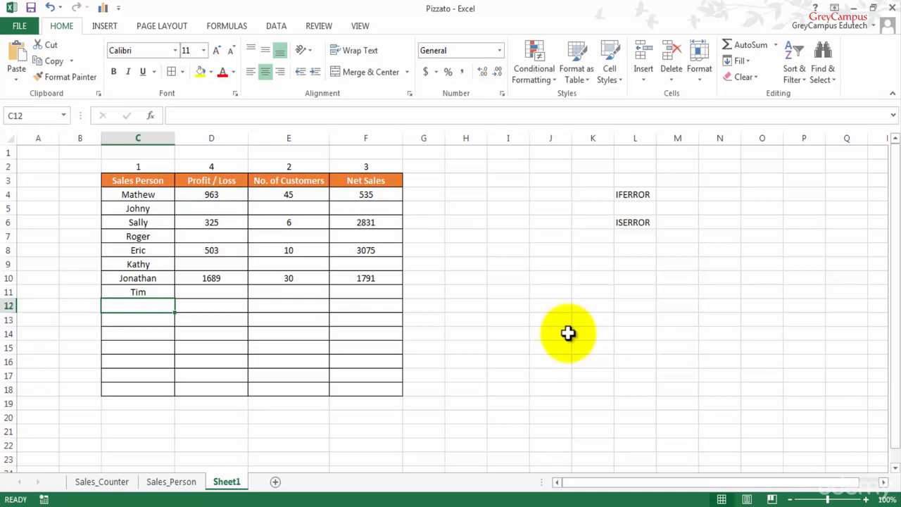
- Look up a listed name in the Sales_Person sheet and enter that sales person's name in C12 of Sheet1
left_click(184, 482)
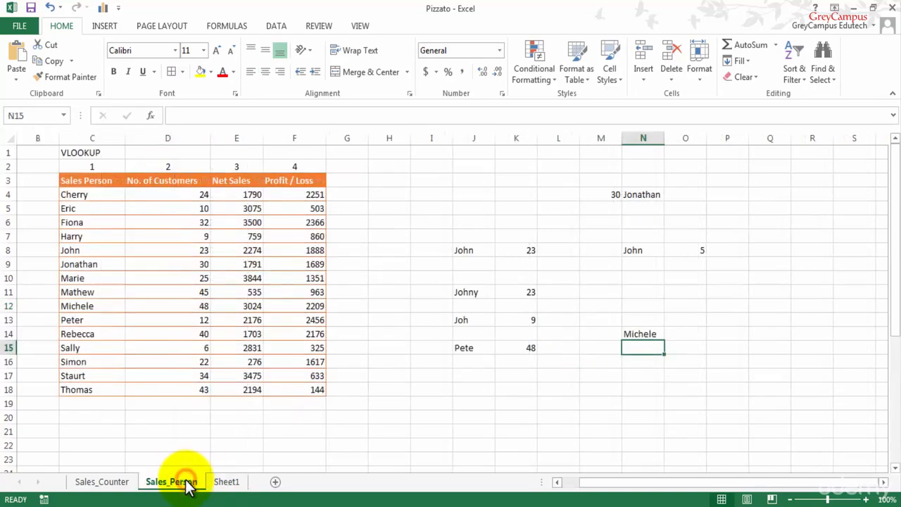
left_click(237, 483)
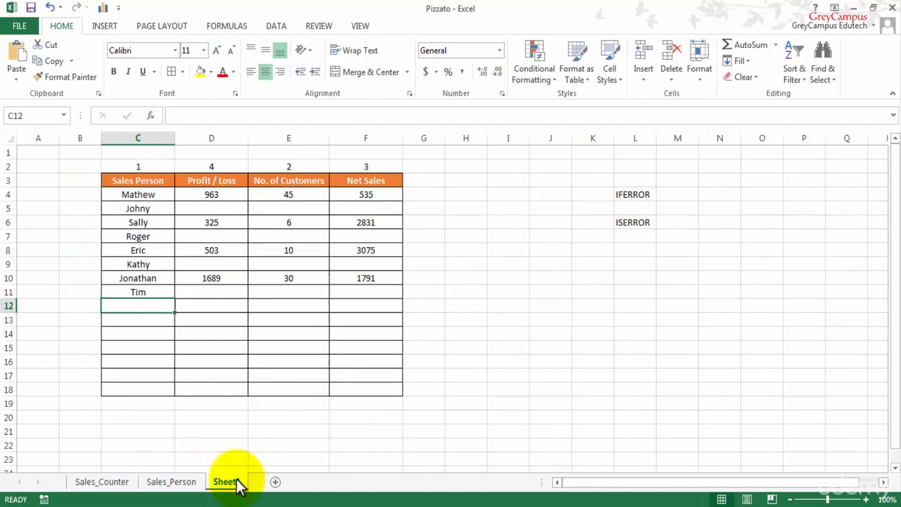
type("Peter")
key("Return")
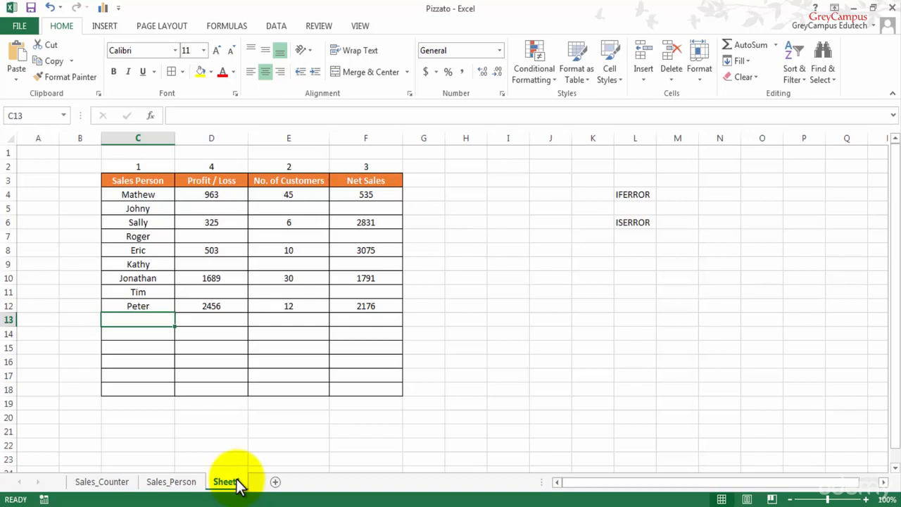
- Review the IF and ISERROR formula in D4 and the VLOOKUP and IFERROR arguments of the formula in E4
left_click(226, 193)
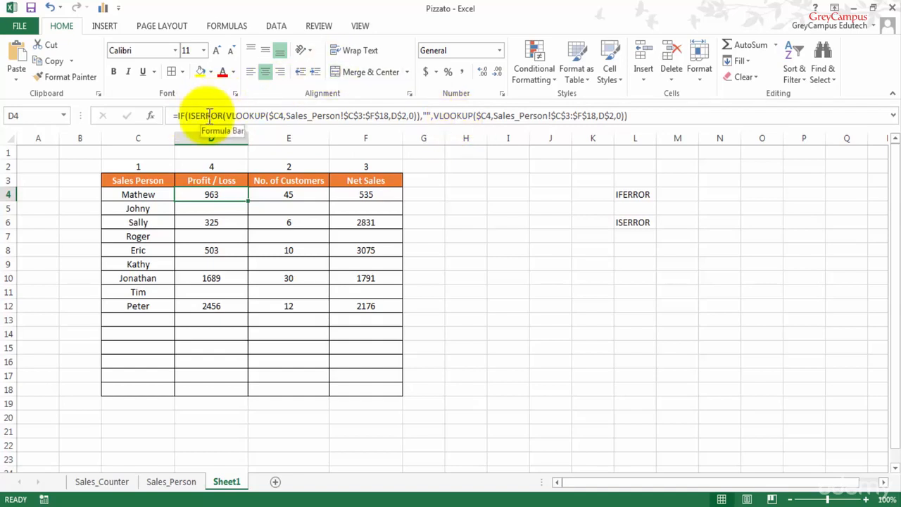
left_click(277, 195)
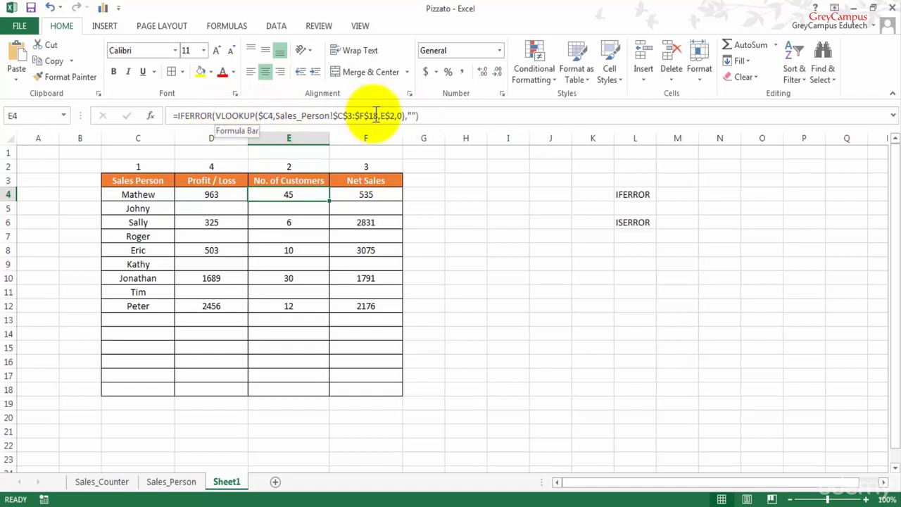
left_click(276, 115)
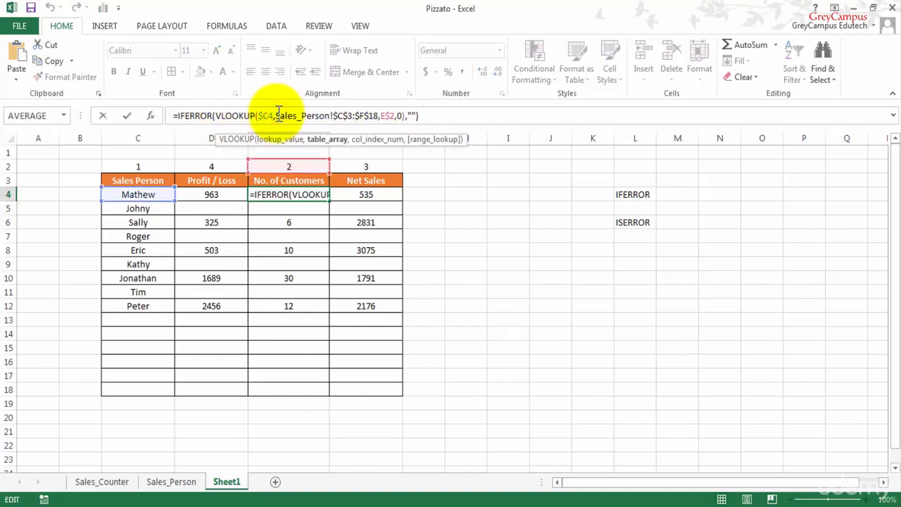
left_click(200, 116)
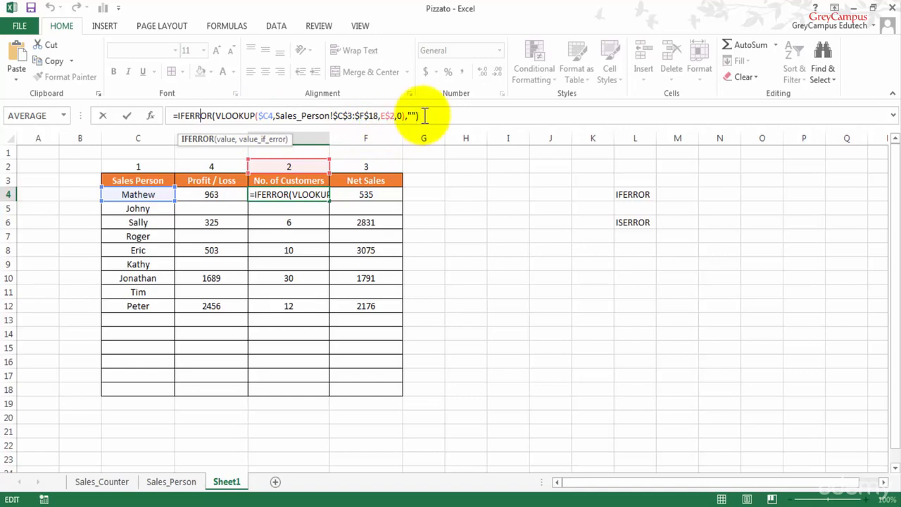
left_click(484, 345)
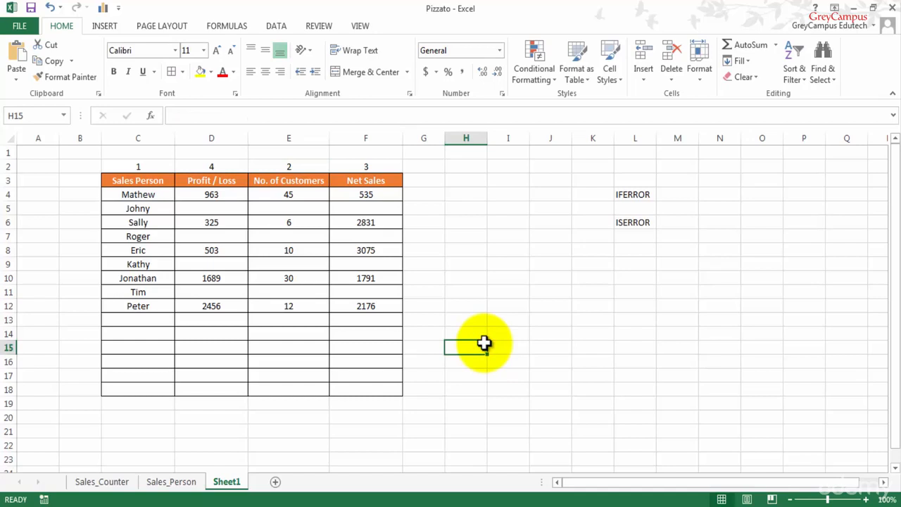